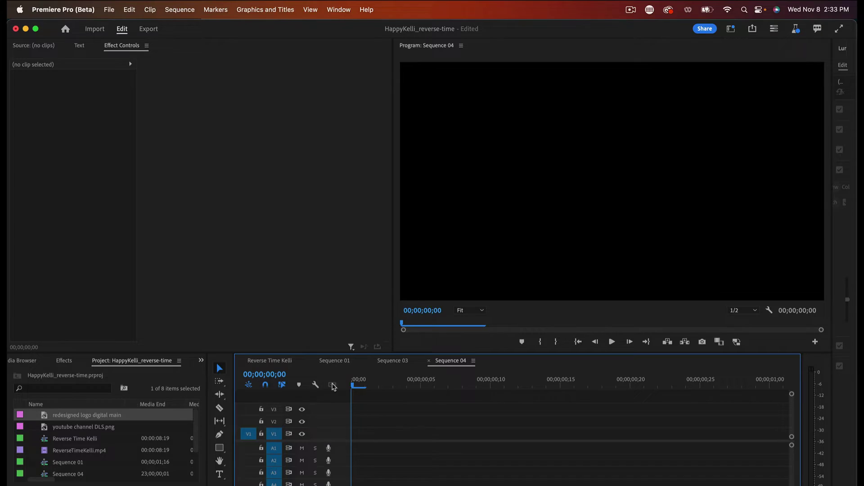
Step: Move Sequence 04's playhead to 00;00;05;00, with the timeline zoomed out to about nine seconds
{"action": "left_click", "coordinate": [279, 376]}
{"action": "left_click", "coordinate": [275, 372]}
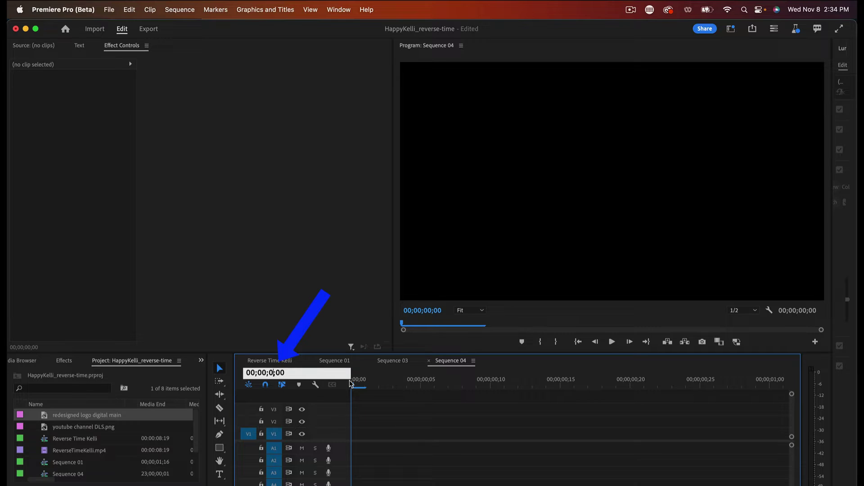
{"action": "type", "text": "5"}
{"action": "left_click", "coordinate": [364, 386]}
{"action": "left_click_drag", "start_coordinate": [373, 387], "coordinate": [666, 391]}
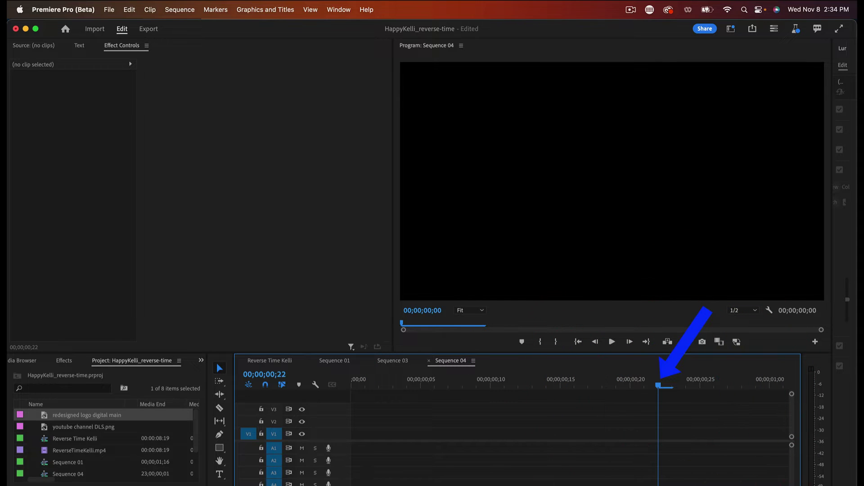
{"action": "key", "text": "minus"}
{"action": "key", "text": "minus"}
{"action": "key", "text": "minus"}
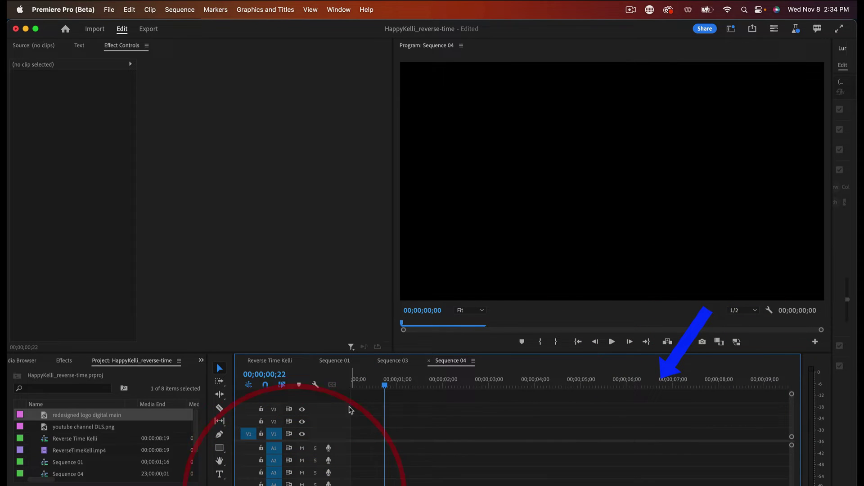
{"action": "left_click_drag", "start_coordinate": [386, 387], "coordinate": [584, 400]}
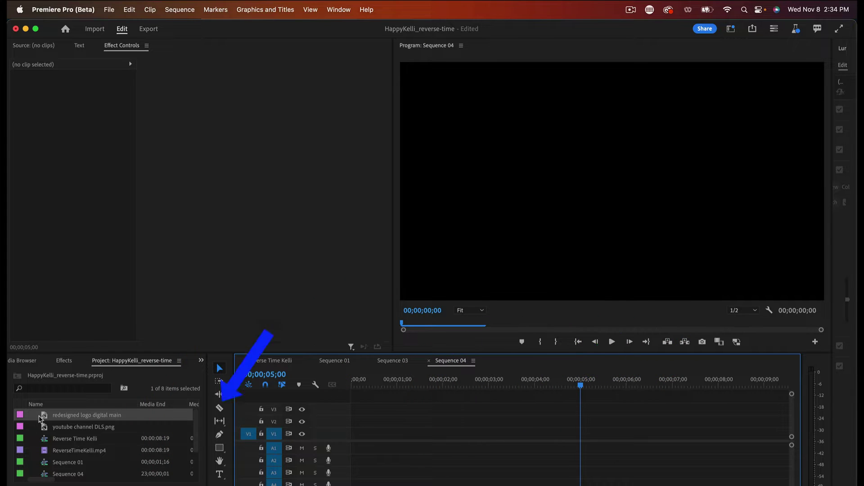
Step: Place redesigned logo digital main-1.png on track V2 for five seconds
{"action": "left_click_drag", "start_coordinate": [72, 415], "coordinate": [351, 426]}
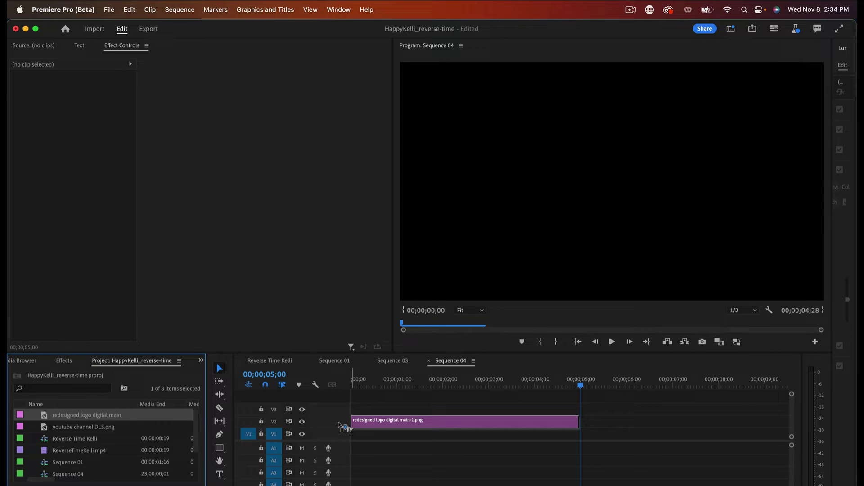
{"action": "left_click", "coordinate": [563, 390]}
{"action": "mouse_move", "coordinate": [563, 392]}
{"action": "left_mouse_down"}
{"action": "mouse_move", "coordinate": [353, 391]}
{"action": "mouse_move", "coordinate": [588, 392]}
{"action": "mouse_move", "coordinate": [578, 400]}
{"action": "left_mouse_up"}
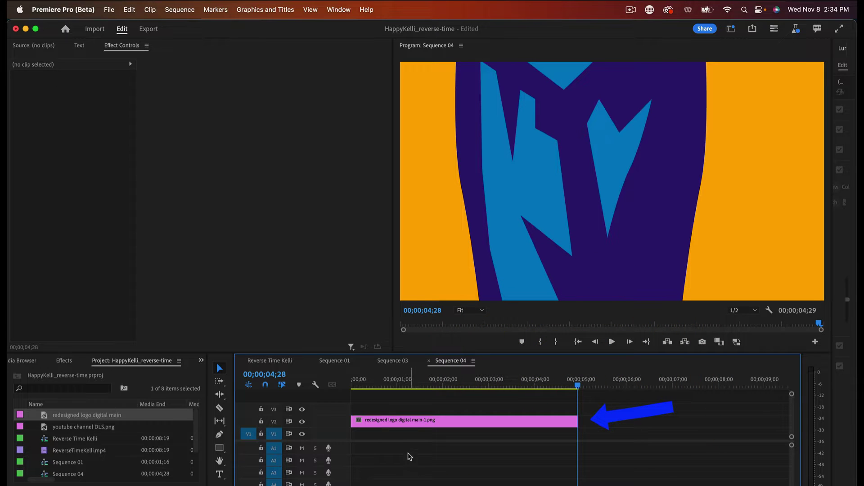
Step: Scale the logo clip down to 6.0 in Effect Controls
{"action": "left_click", "coordinate": [396, 420]}
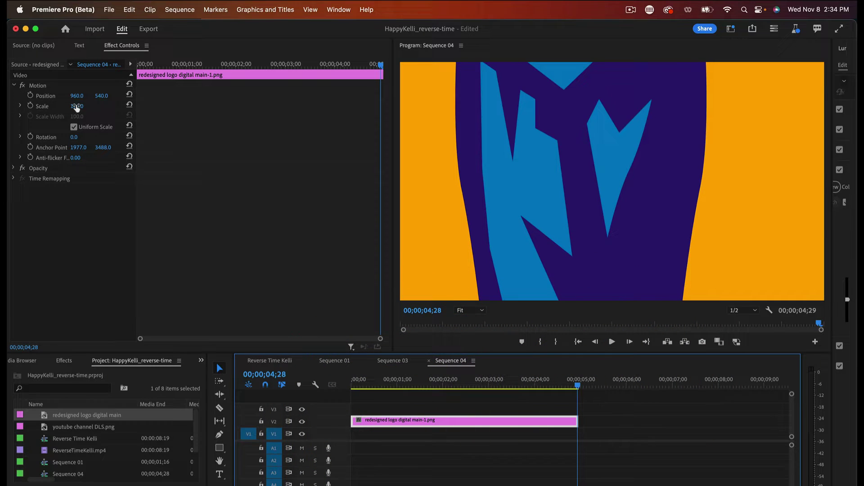
{"action": "left_click", "coordinate": [76, 107]}
{"action": "type", "text": "8"}
{"action": "key", "text": "Return"}
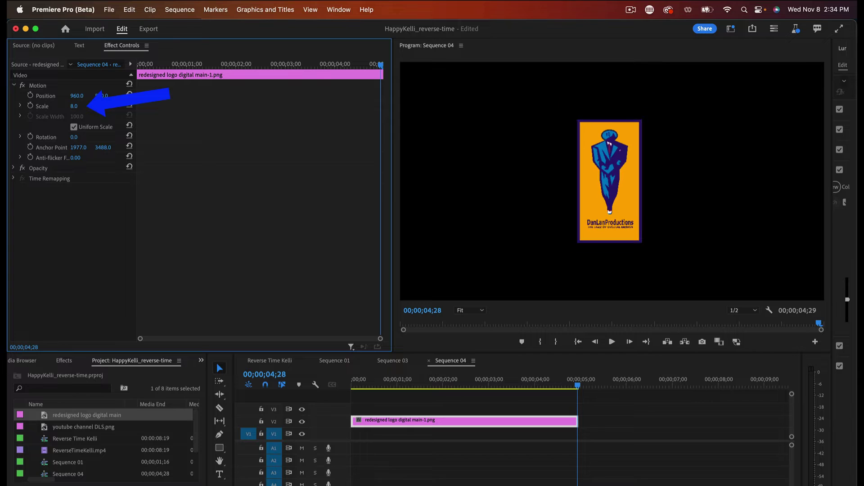
{"action": "left_click_drag", "start_coordinate": [74, 107], "coordinate": [72, 107]}
Step: Play the sequence from the start to preview the small logo
{"action": "left_click_drag", "start_coordinate": [391, 383], "coordinate": [315, 396]}
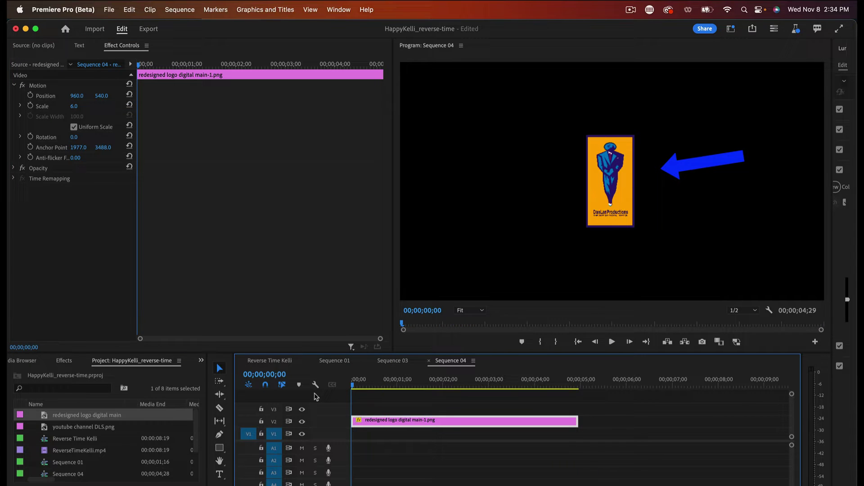
{"action": "key", "text": "space"}
{"action": "key", "text": "j"}
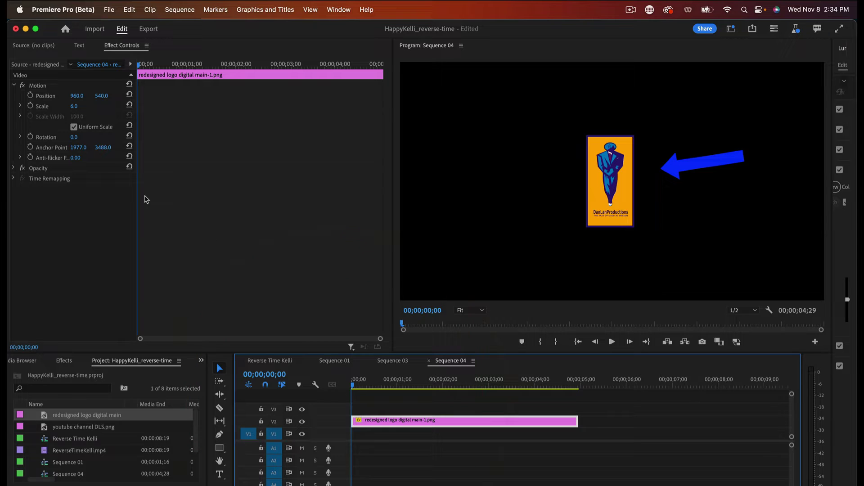
Step: Enable Position and Scale keyframing and set Scale to 72.0 around 2;07
{"action": "left_click", "coordinate": [31, 96]}
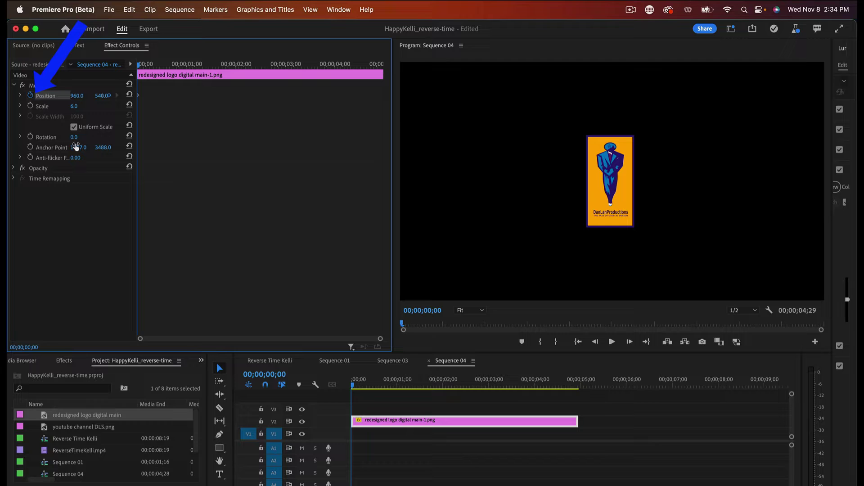
{"action": "left_click", "coordinate": [31, 106]}
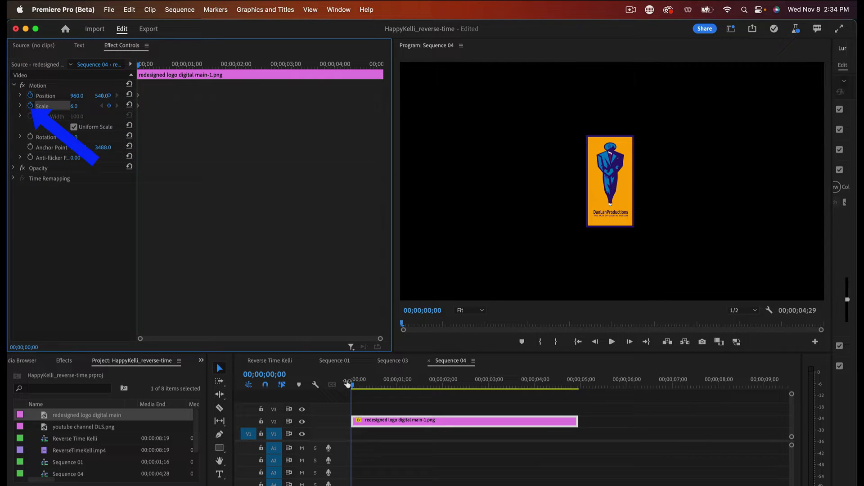
{"action": "left_click_drag", "start_coordinate": [354, 387], "coordinate": [456, 392]}
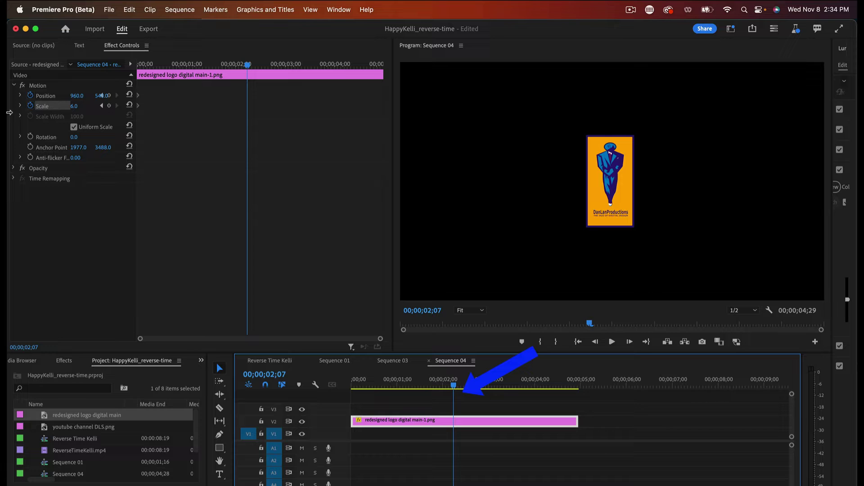
{"action": "left_click_drag", "start_coordinate": [75, 107], "coordinate": [111, 108]}
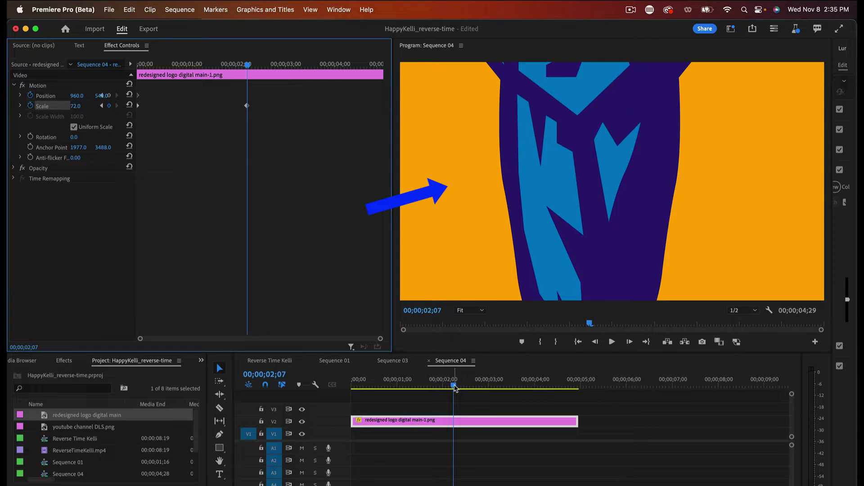
Step: Keyframe Scale back to 0.0 near 4;26 and at the clip's start
{"action": "mouse_move", "coordinate": [455, 388]}
{"action": "left_mouse_down"}
{"action": "mouse_move", "coordinate": [581, 388]}
{"action": "mouse_move", "coordinate": [574, 399]}
{"action": "left_mouse_up"}
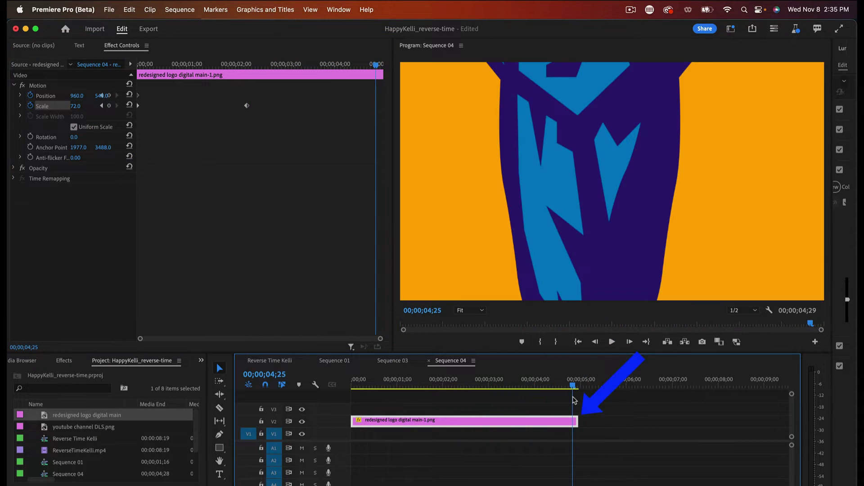
{"action": "left_click", "coordinate": [67, 107]}
{"action": "left_click_drag", "start_coordinate": [76, 105], "coordinate": [43, 105]}
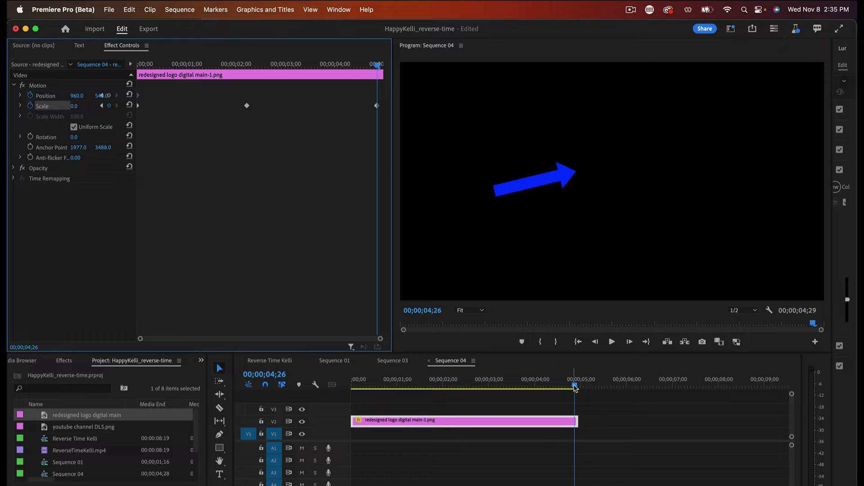
{"action": "left_click_drag", "start_coordinate": [575, 388], "coordinate": [346, 404]}
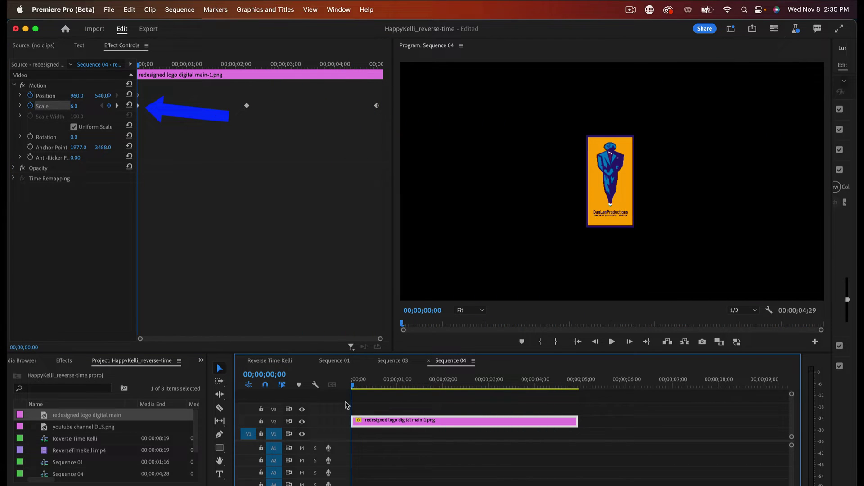
{"action": "left_click", "coordinate": [141, 109]}
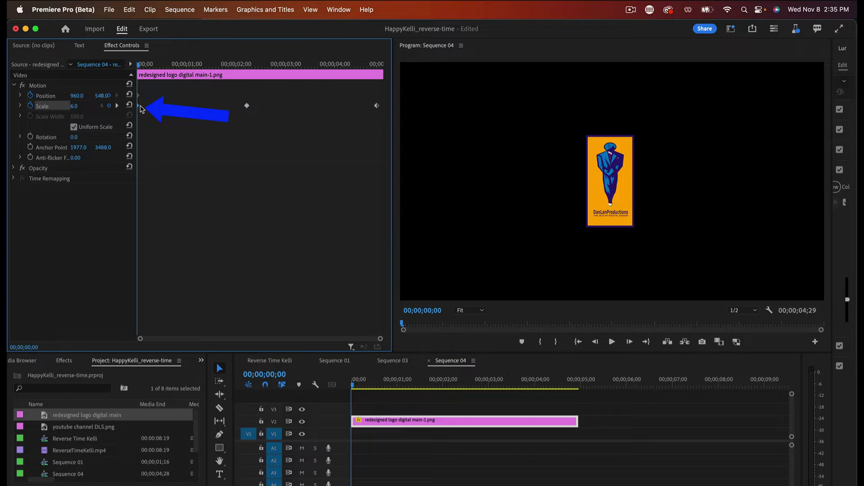
{"action": "mouse_move", "coordinate": [74, 106]}
{"action": "left_mouse_down"}
{"action": "mouse_move", "coordinate": [58, 106]}
{"action": "mouse_move", "coordinate": [93, 112]}
{"action": "mouse_move", "coordinate": [63, 108]}
{"action": "left_mouse_up"}
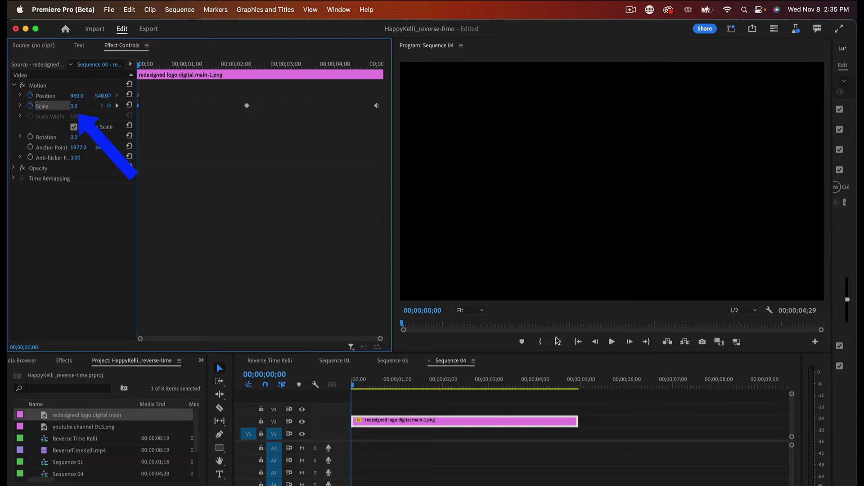
{"action": "left_click", "coordinate": [612, 342]}
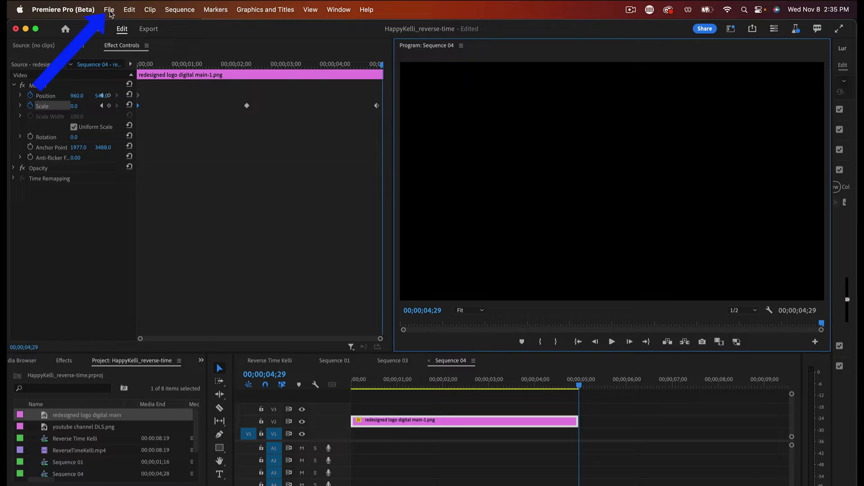
Step: Open the Export workspace for Sequence 04 via File > Export > Media
{"action": "left_click", "coordinate": [110, 10]}
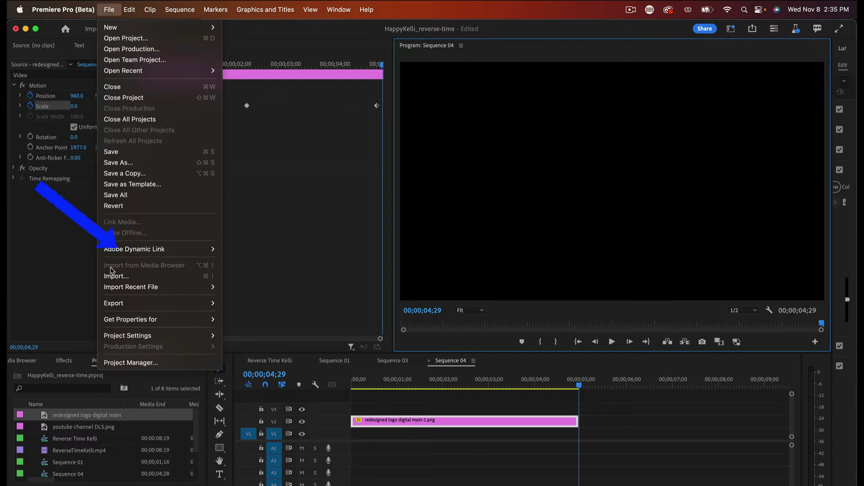
{"action": "mouse_move", "coordinate": [115, 307]}
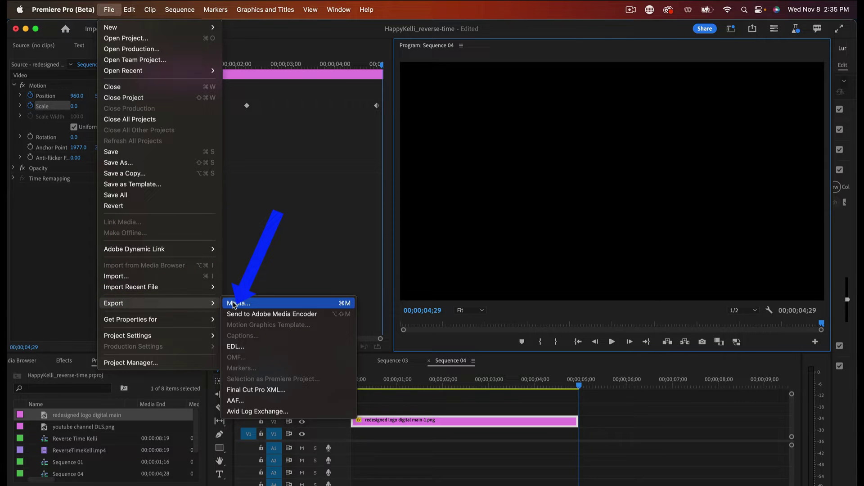
{"action": "left_click", "coordinate": [235, 304]}
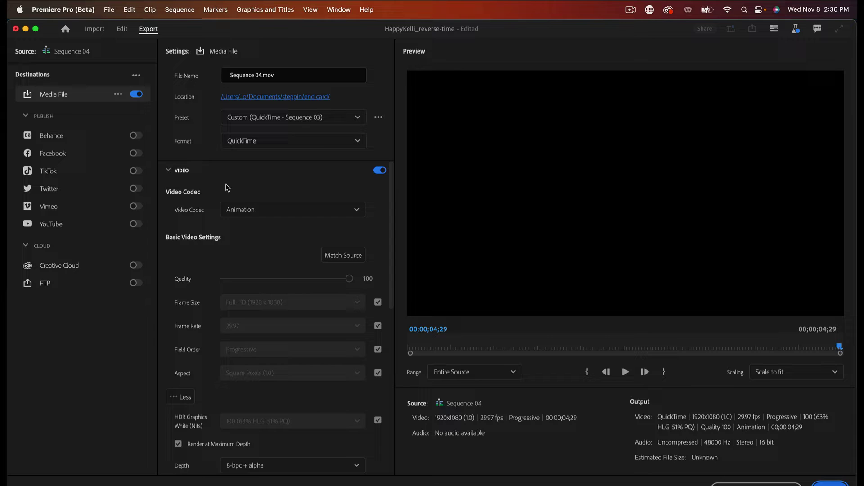
Step: Keep the format on QuickTime and set Depth to 8-bpc + alpha
{"action": "scroll", "coordinate": [227, 188], "scroll_direction": "down", "scroll_amount": 3}
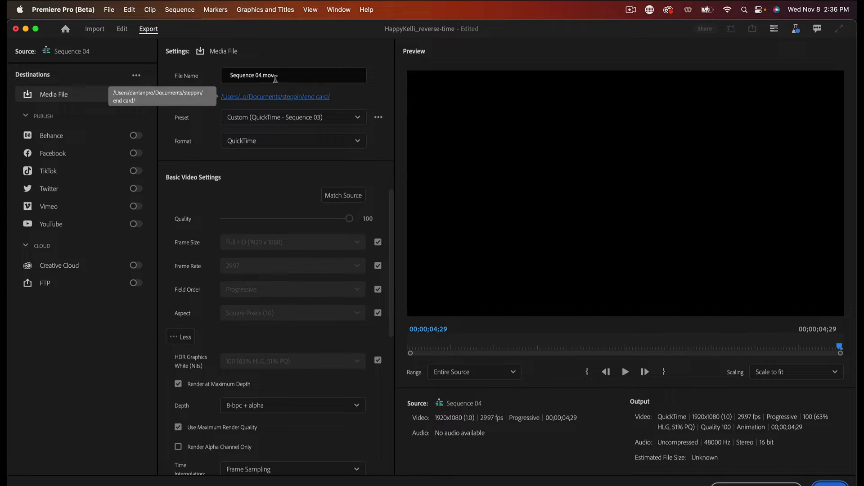
{"action": "left_click", "coordinate": [358, 142]}
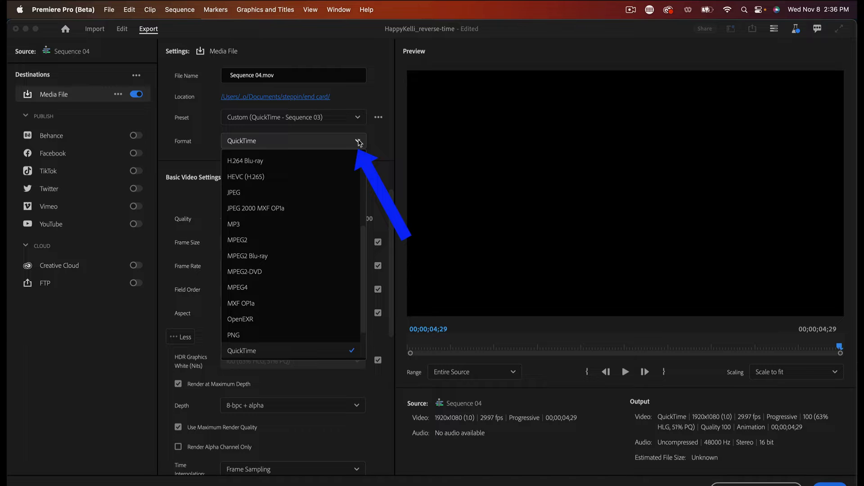
{"action": "scroll", "coordinate": [357, 154], "scroll_direction": "up", "scroll_amount": 5}
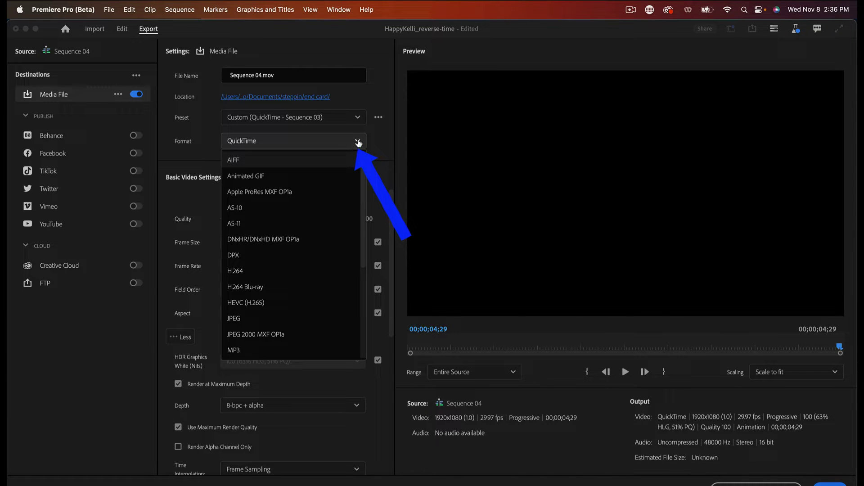
{"action": "left_click", "coordinate": [358, 142]}
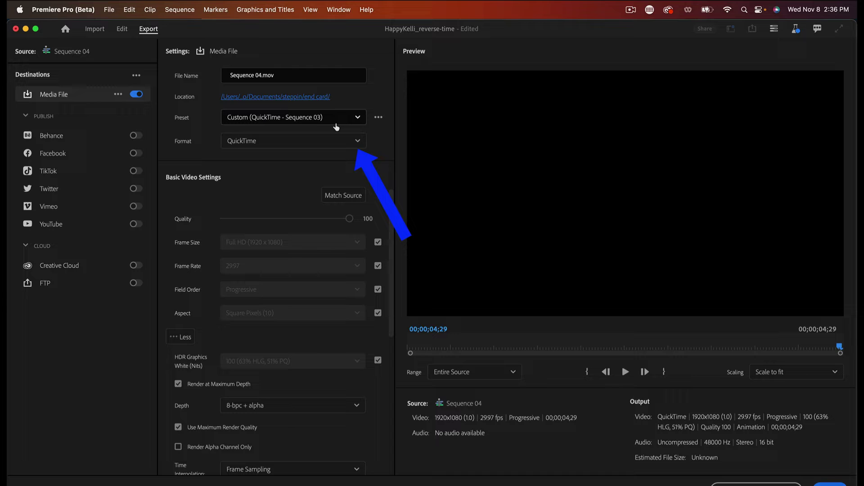
{"action": "scroll", "coordinate": [324, 222], "scroll_direction": "down", "scroll_amount": 1}
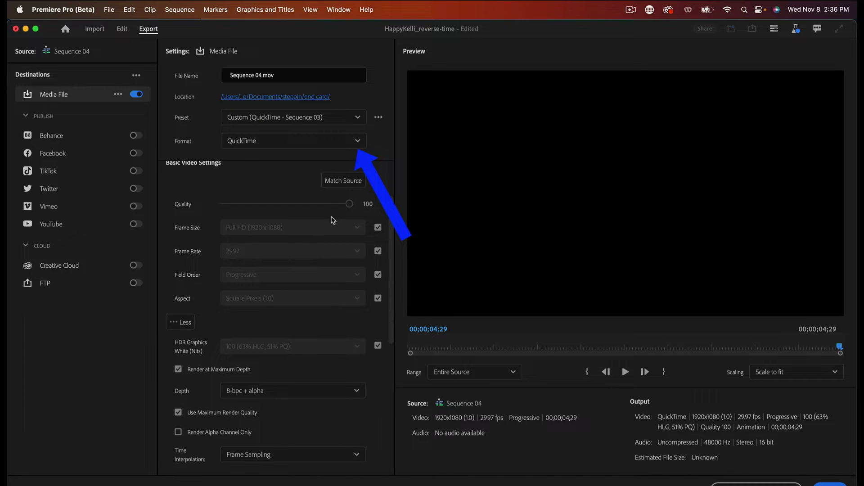
{"action": "scroll", "coordinate": [290, 250], "scroll_direction": "down", "scroll_amount": 8}
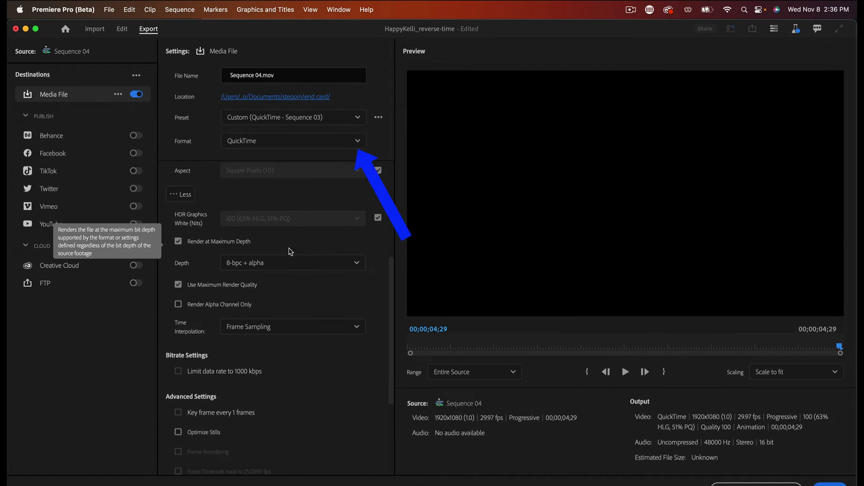
{"action": "left_click", "coordinate": [356, 263]}
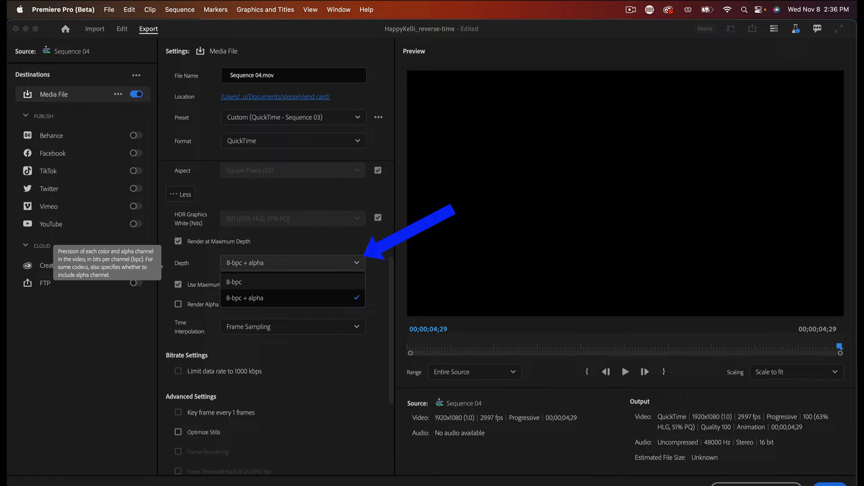
{"action": "left_click", "coordinate": [247, 299]}
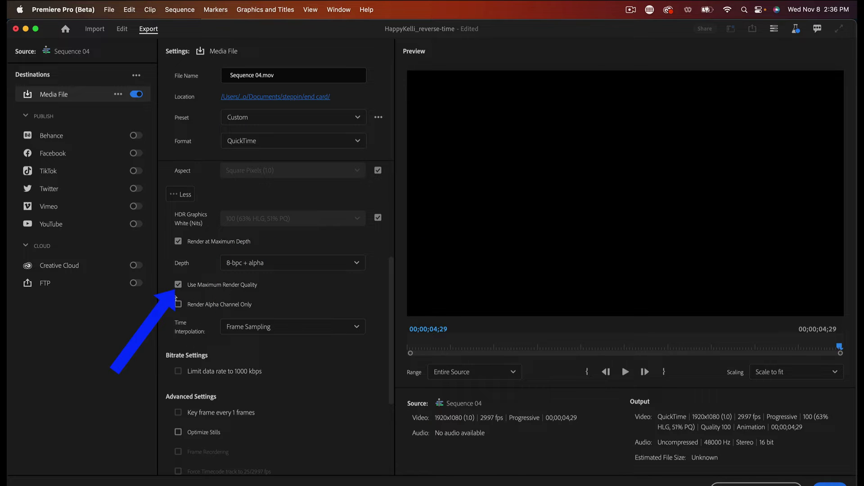
Step: Check the video codec list and keep the codec on Animation
{"action": "scroll", "coordinate": [238, 420], "scroll_direction": "down", "scroll_amount": 5}
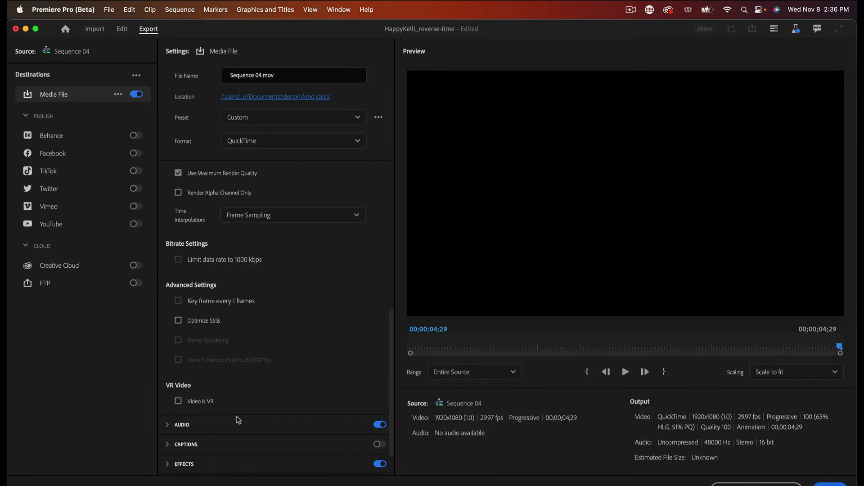
{"action": "scroll", "coordinate": [239, 420], "scroll_direction": "down", "scroll_amount": 2}
{"action": "scroll", "coordinate": [238, 420], "scroll_direction": "up", "scroll_amount": 8}
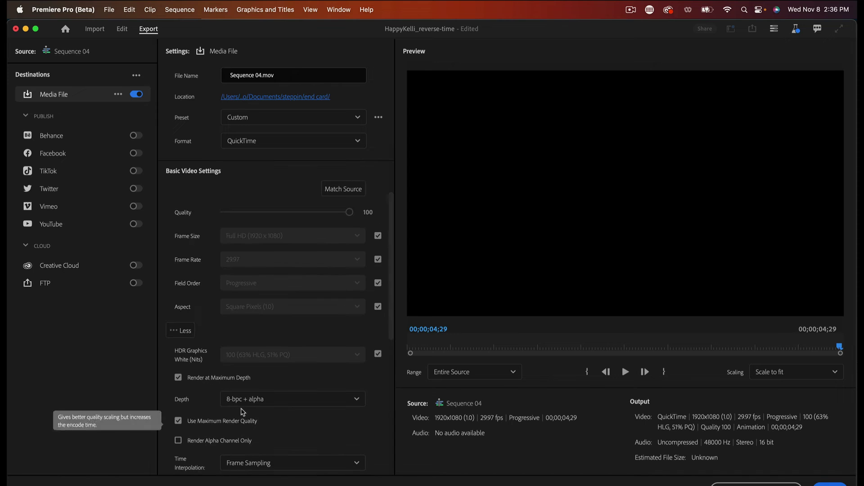
{"action": "scroll", "coordinate": [242, 412], "scroll_direction": "down", "scroll_amount": 1}
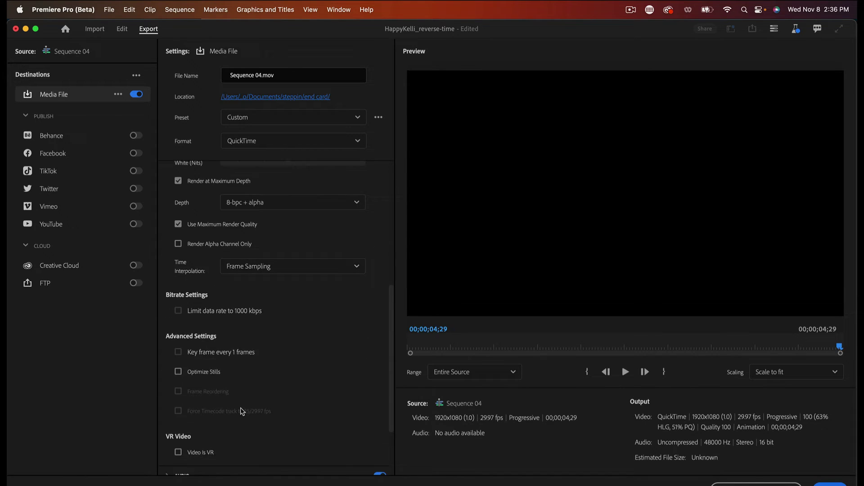
{"action": "scroll", "coordinate": [241, 411], "scroll_direction": "down", "scroll_amount": 5}
{"action": "scroll", "coordinate": [242, 411], "scroll_direction": "up", "scroll_amount": 10}
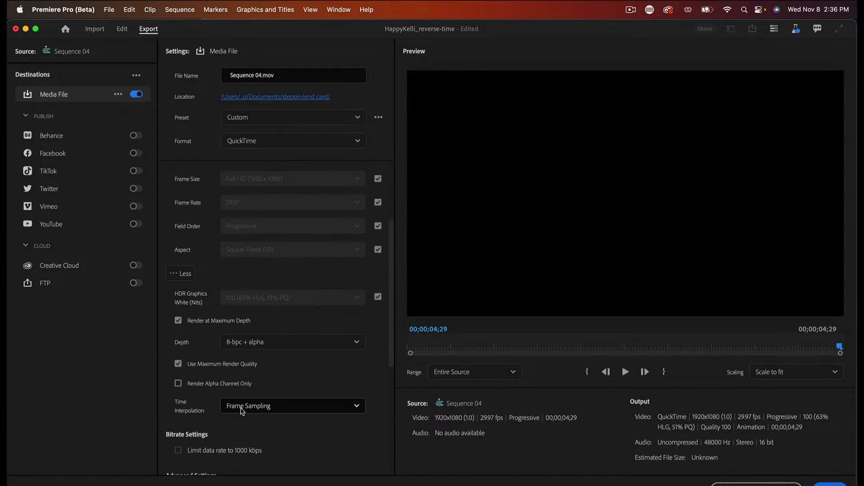
{"action": "scroll", "coordinate": [237, 258], "scroll_direction": "up", "scroll_amount": 5}
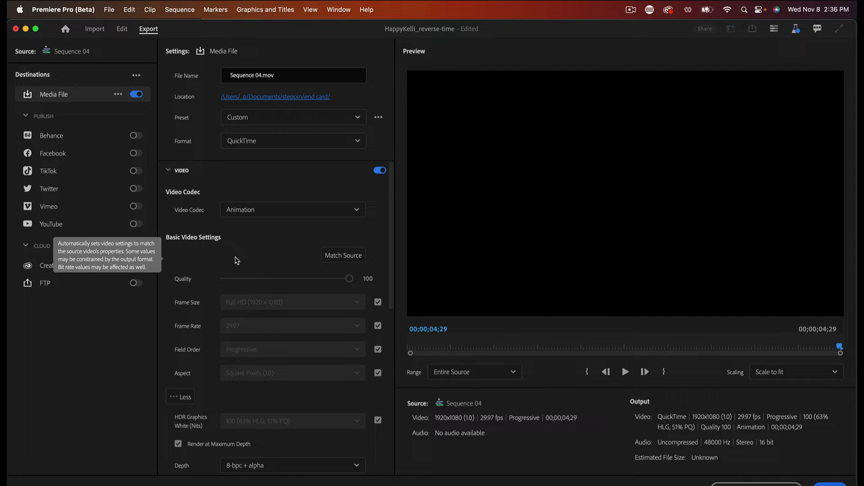
{"action": "scroll", "coordinate": [247, 248], "scroll_direction": "down", "scroll_amount": 1}
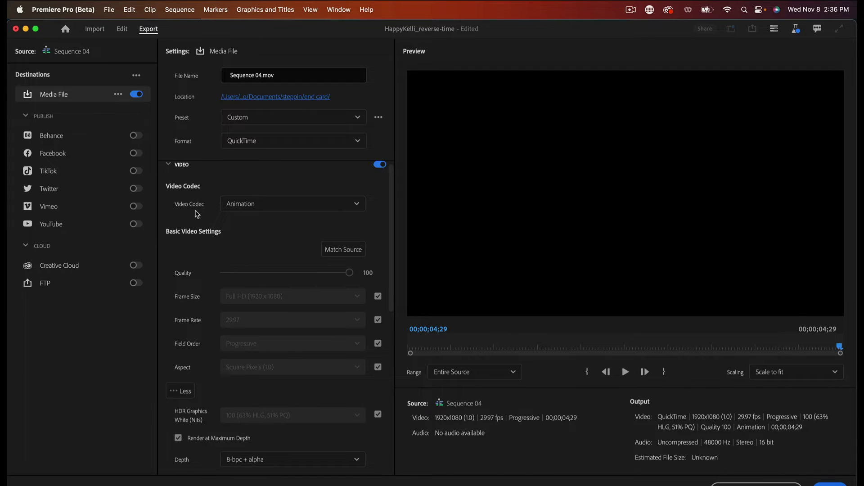
{"action": "left_click", "coordinate": [357, 204]}
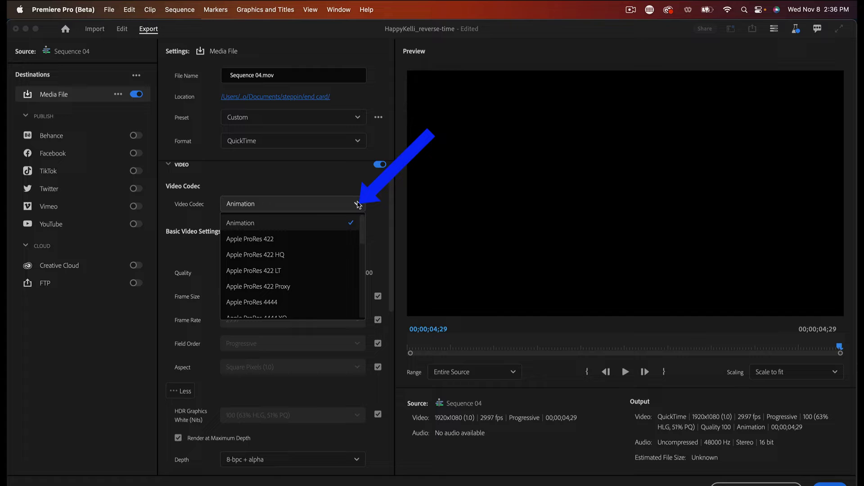
{"action": "scroll", "coordinate": [251, 265], "scroll_direction": "down", "scroll_amount": 2}
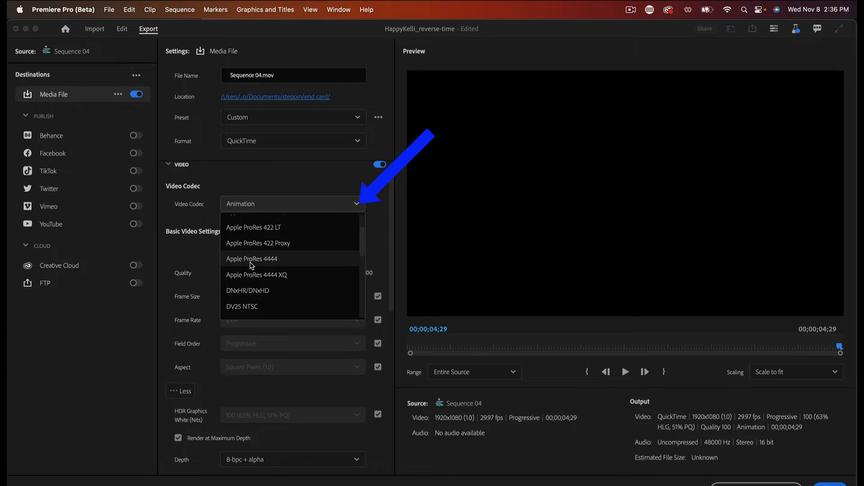
{"action": "scroll", "coordinate": [251, 265], "scroll_direction": "down", "scroll_amount": 6}
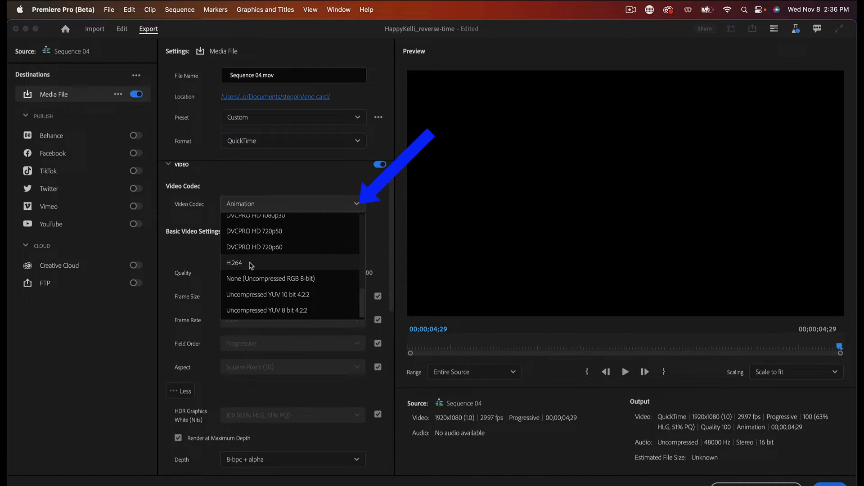
{"action": "scroll", "coordinate": [250, 266], "scroll_direction": "up", "scroll_amount": 8}
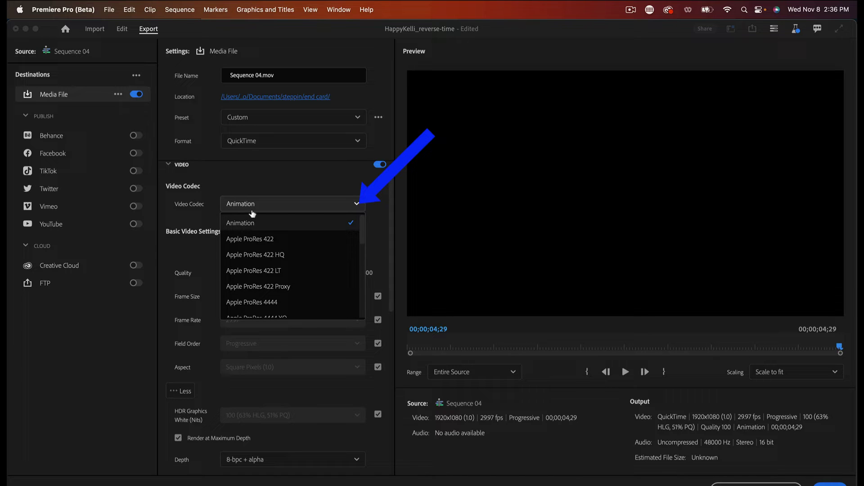
{"action": "scroll", "coordinate": [351, 180], "scroll_direction": "down", "scroll_amount": 1}
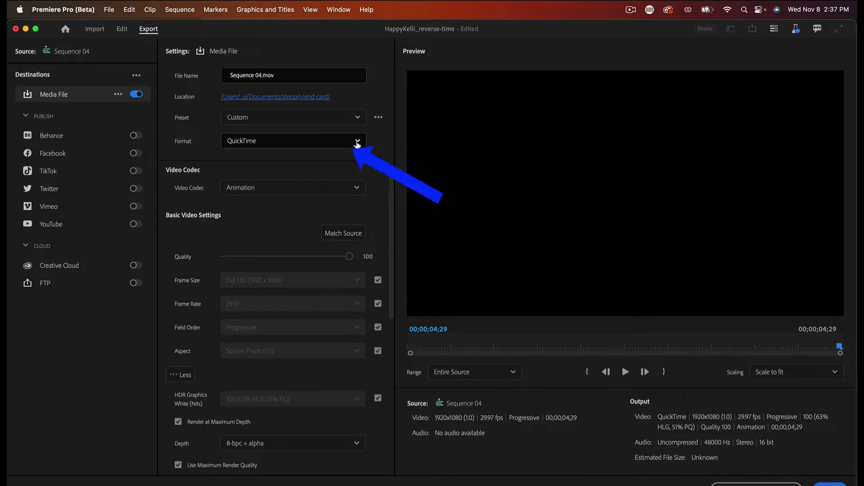
{"action": "scroll", "coordinate": [269, 335], "scroll_direction": "down", "scroll_amount": 12}
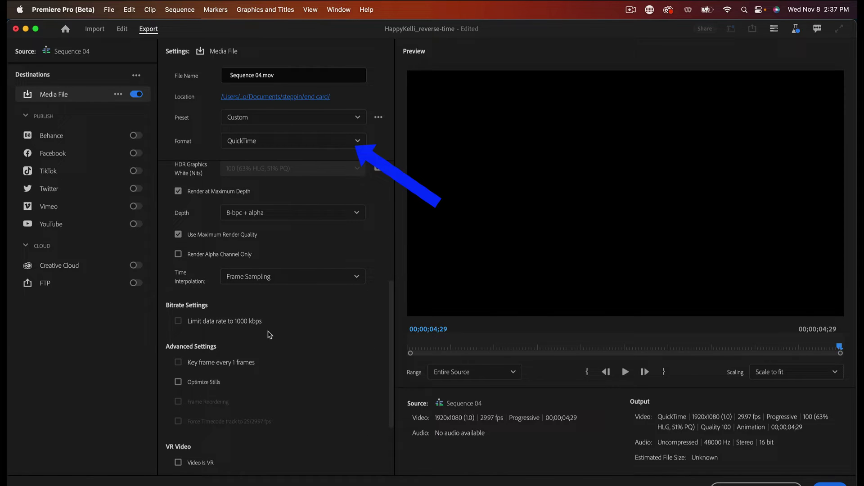
{"action": "mouse_move", "coordinate": [199, 222]}
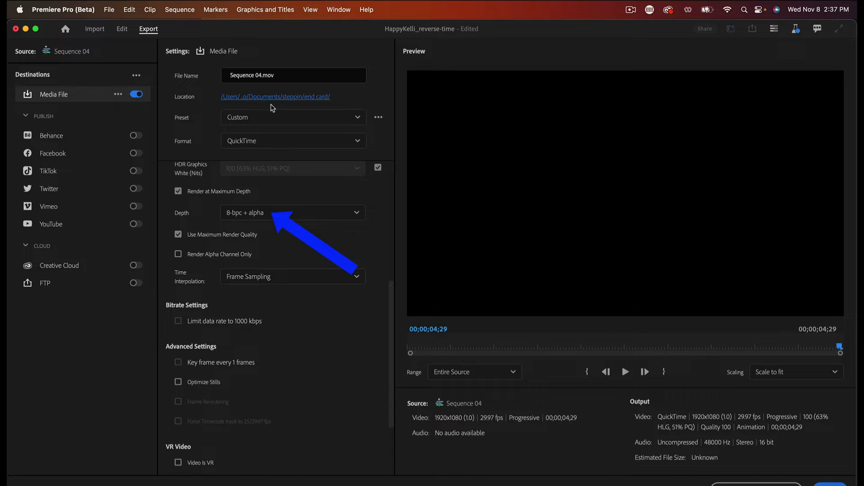
Step: Export Sequence 04 as stinger logo.mov into the end card folder
{"action": "left_click", "coordinate": [261, 74]}
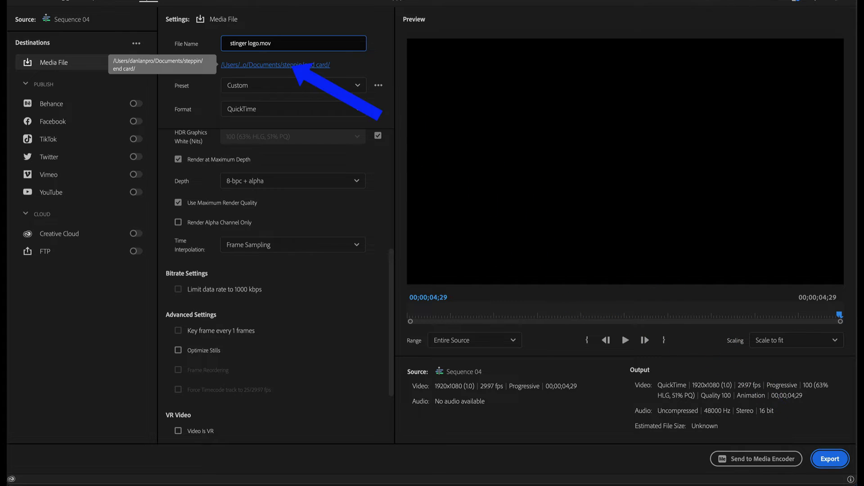
{"action": "left_click", "coordinate": [835, 465]}
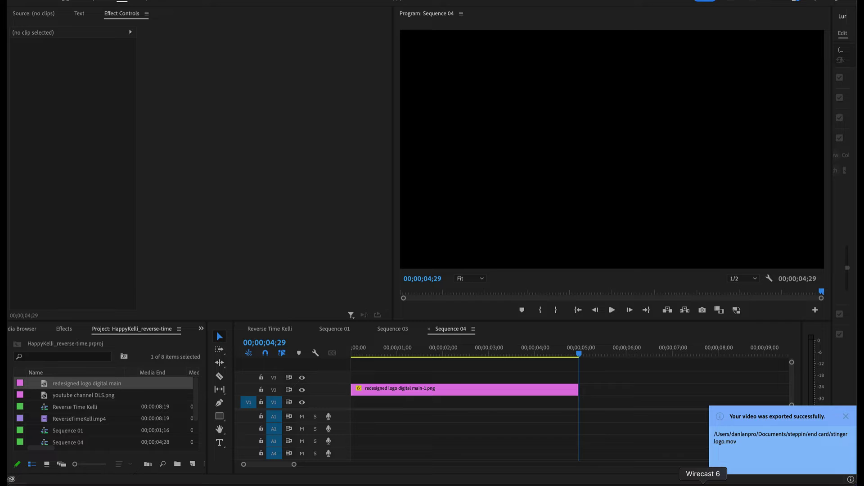
Step: Bring Wirecast forward and open its stinger transitions manager
{"action": "left_click", "coordinate": [703, 482]}
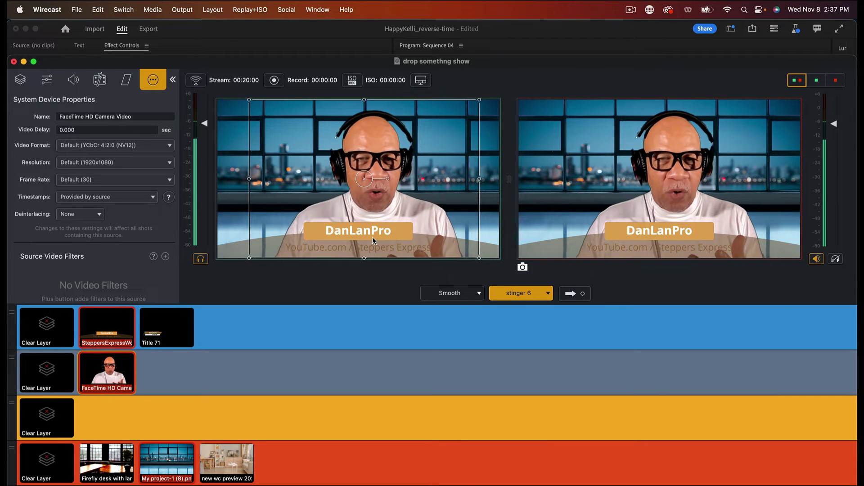
{"action": "left_click", "coordinate": [123, 10]}
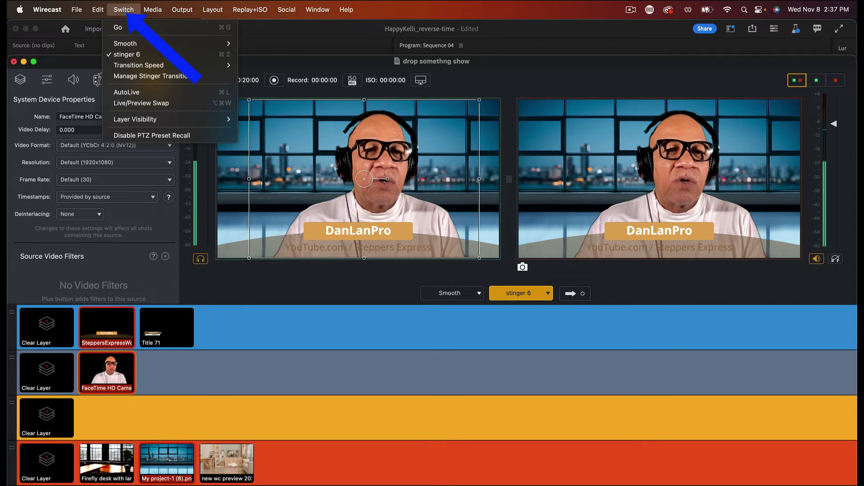
{"action": "left_click", "coordinate": [143, 76]}
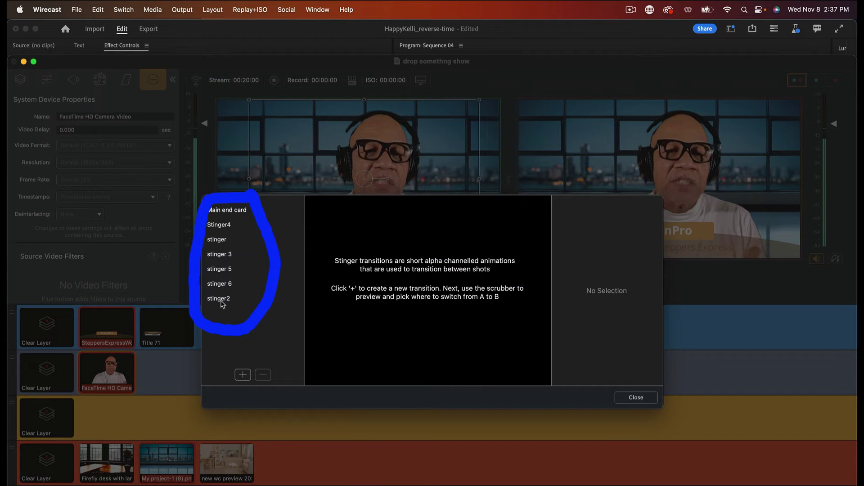
Step: Preview stinger2, stinger 6, then stinger 5 in the manager
{"action": "left_click", "coordinate": [221, 300]}
{"action": "left_click", "coordinate": [221, 286]}
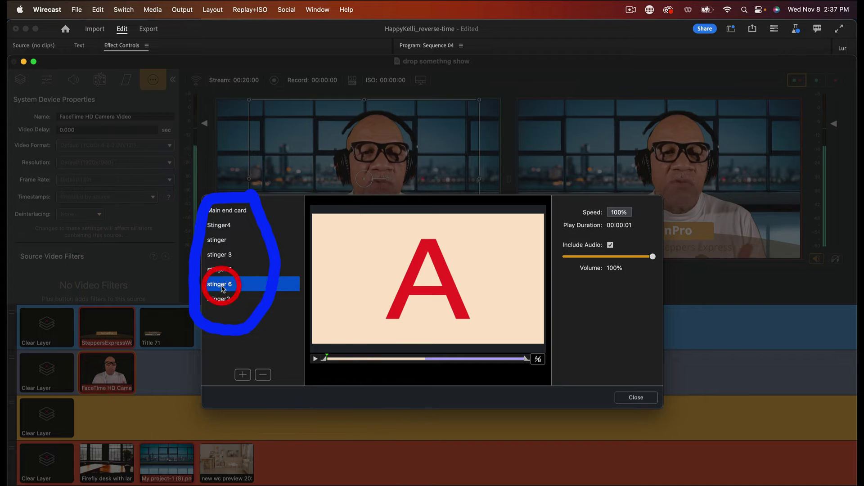
{"action": "left_click", "coordinate": [223, 269]}
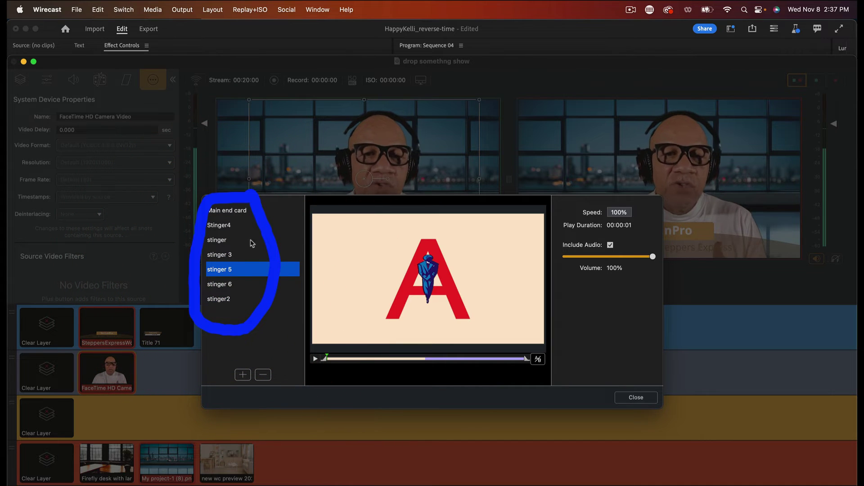
Step: Add stinger logo.mov from the end card folder as a new stinger
{"action": "left_click", "coordinate": [243, 374]}
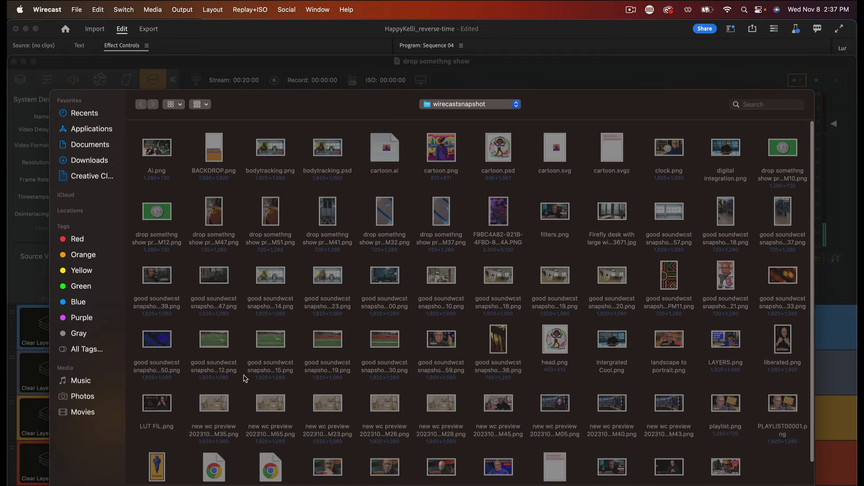
{"action": "left_click", "coordinate": [516, 104]}
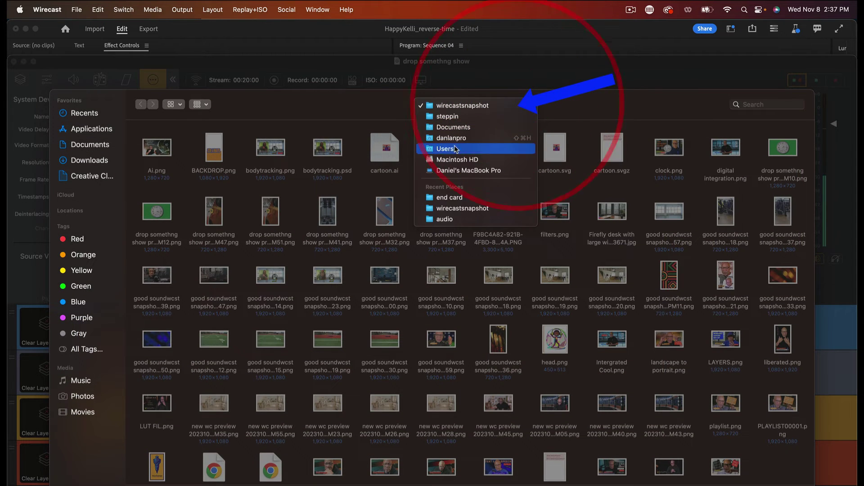
{"action": "left_click", "coordinate": [449, 197]}
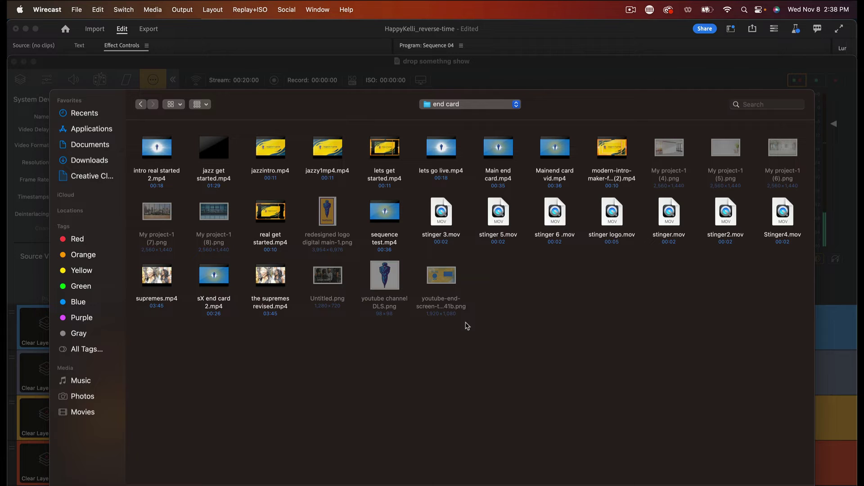
{"action": "left_click", "coordinate": [621, 220]}
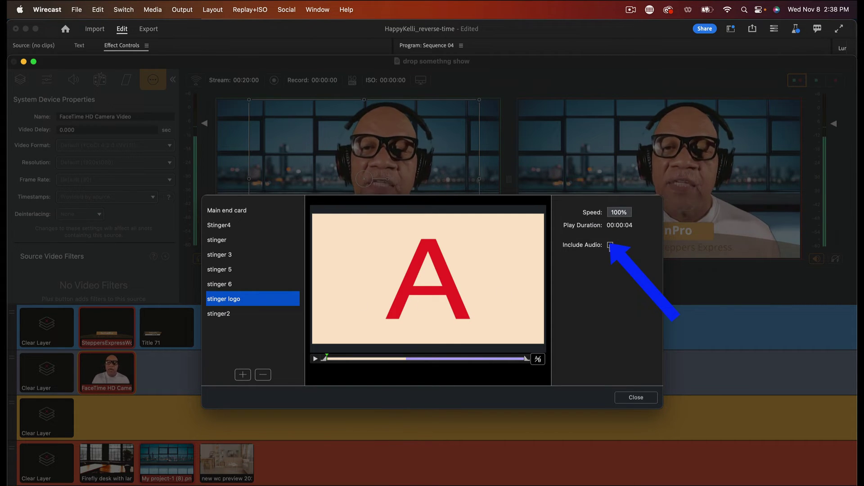
Step: Try Include Audio with raised volume, turn it off, then play and pause the stinger logo preview
{"action": "left_click", "coordinate": [610, 245]}
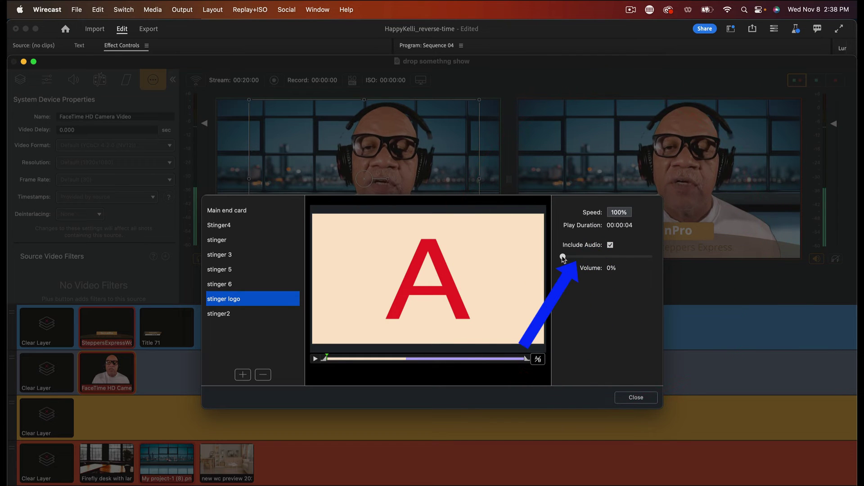
{"action": "left_click_drag", "start_coordinate": [562, 257], "coordinate": [653, 257]}
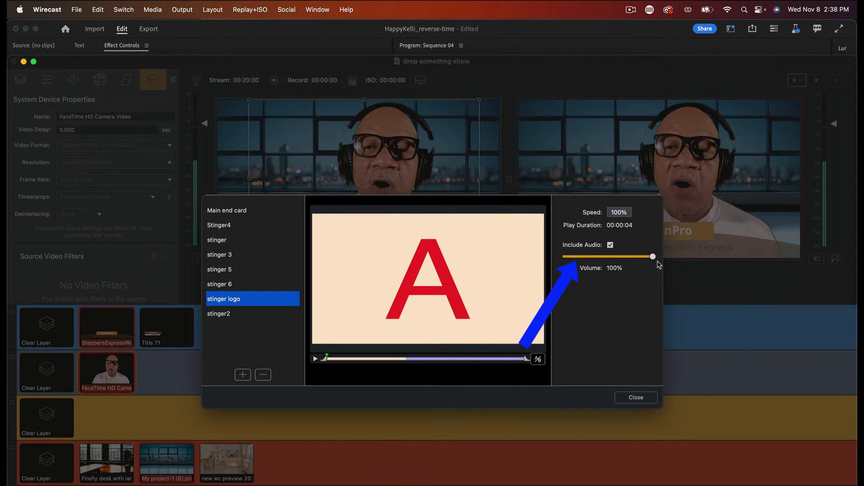
{"action": "left_click", "coordinate": [610, 245]}
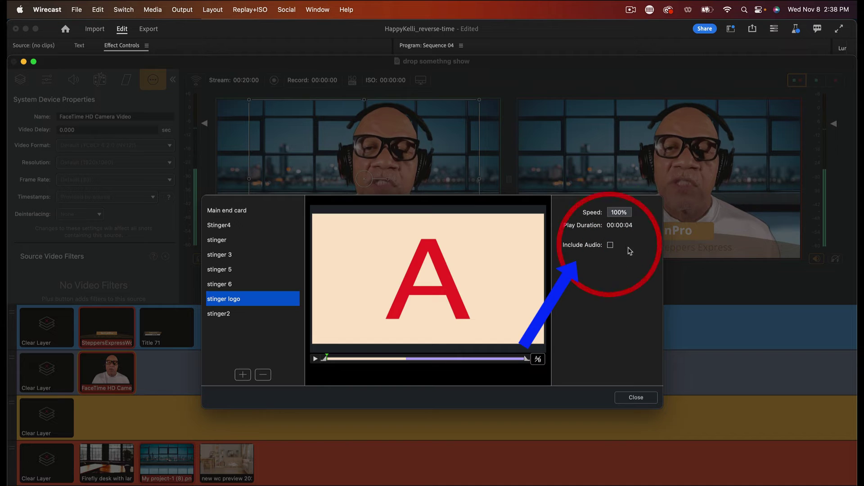
{"action": "left_click", "coordinate": [315, 359]}
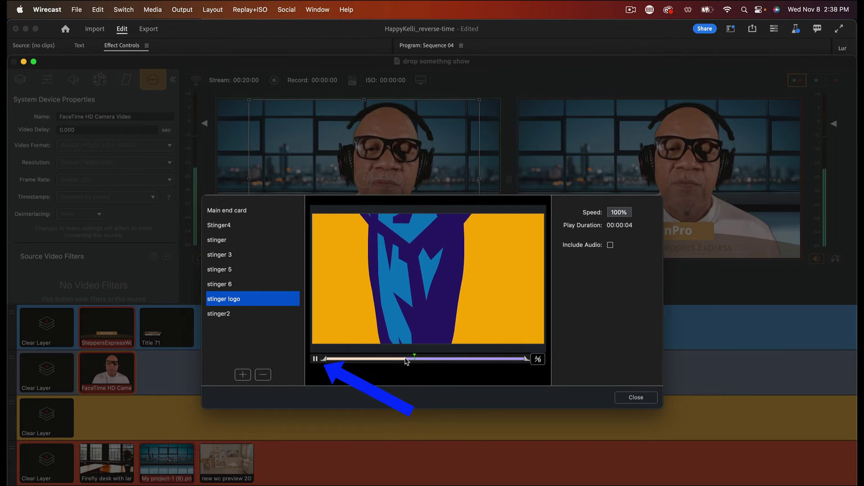
{"action": "key", "text": "space"}
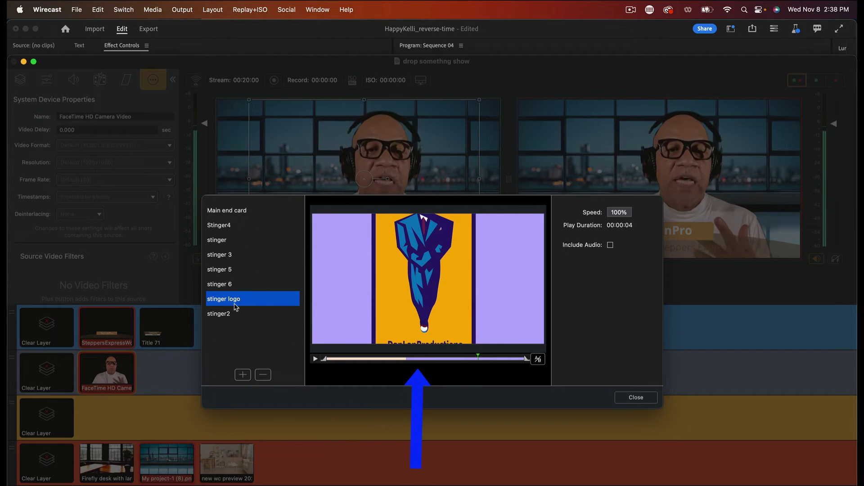
Step: Close the stinger manager and choose stinger logo from the transition list
{"action": "left_click", "coordinate": [636, 398]}
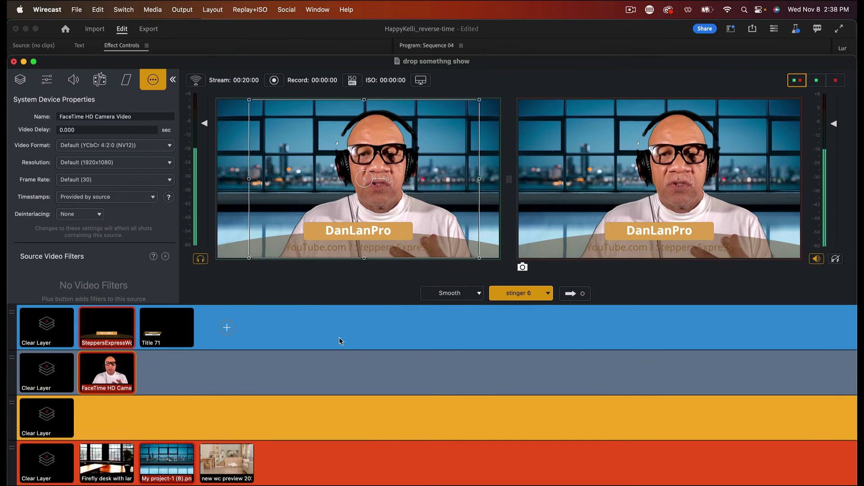
{"action": "left_click", "coordinate": [548, 293]}
{"action": "scroll", "coordinate": [536, 406], "scroll_direction": "down", "scroll_amount": 3}
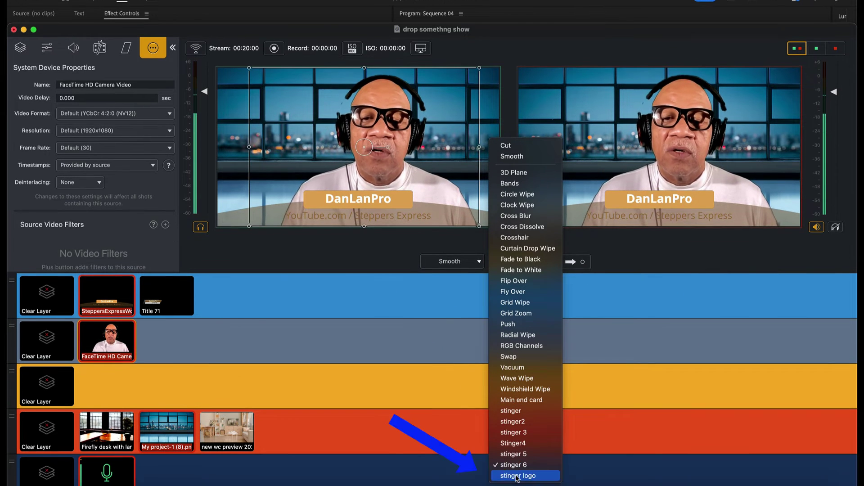
{"action": "left_click", "coordinate": [517, 476]}
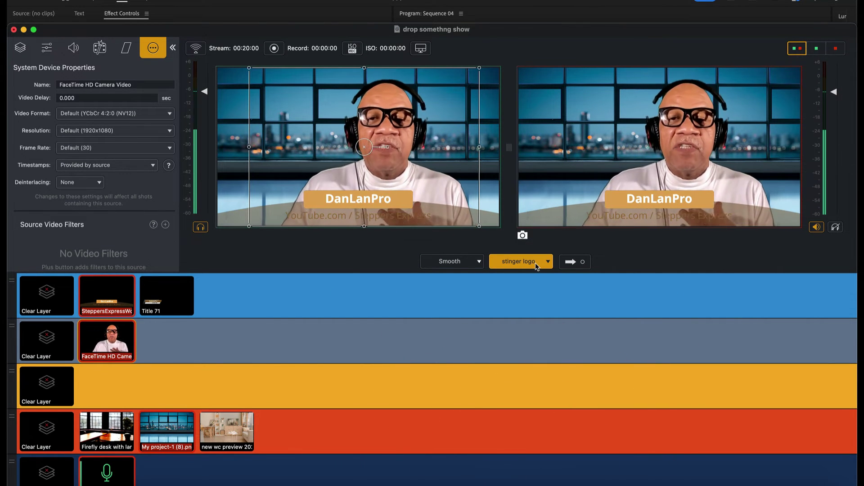
Step: Take the Firefly desk background live with Smooth, then reselect stinger logo
{"action": "left_click", "coordinate": [449, 263]}
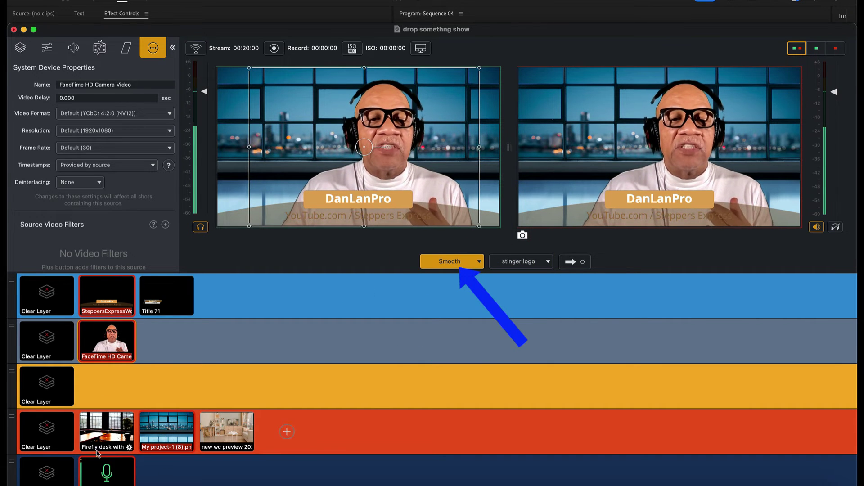
{"action": "left_click", "coordinate": [107, 430]}
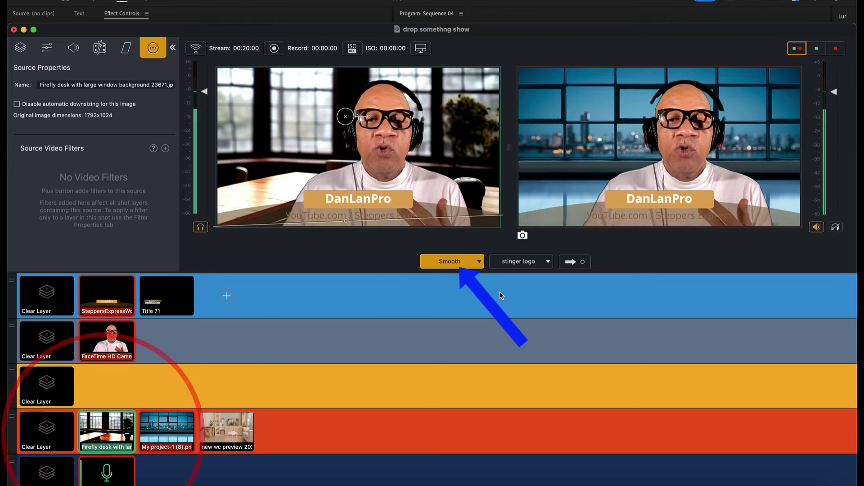
{"action": "left_click", "coordinate": [575, 263]}
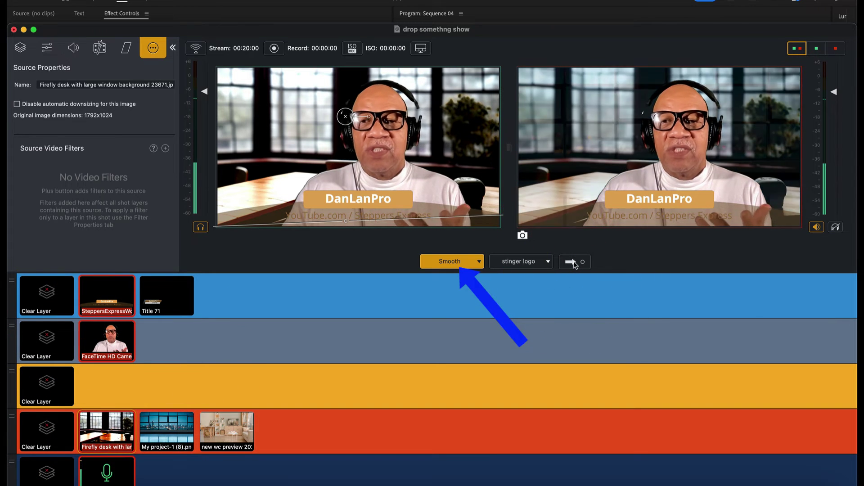
{"action": "left_click", "coordinate": [515, 265]}
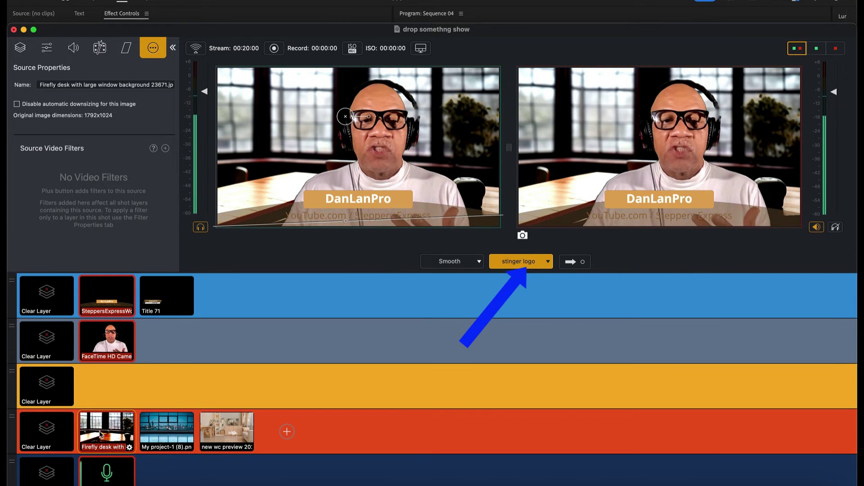
Step: Stinger the room background live, then the My project-1 (8) city background without the camera
{"action": "left_click", "coordinate": [226, 430]}
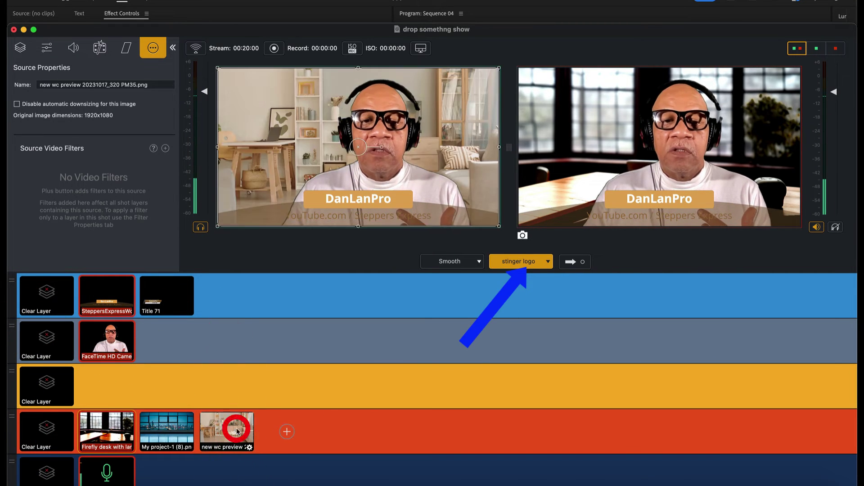
{"action": "left_click", "coordinate": [571, 261]}
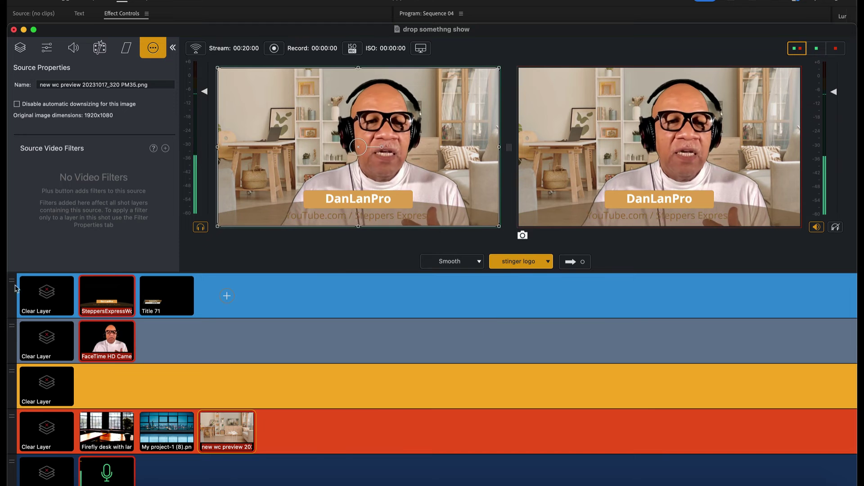
{"action": "left_click", "coordinate": [50, 338]}
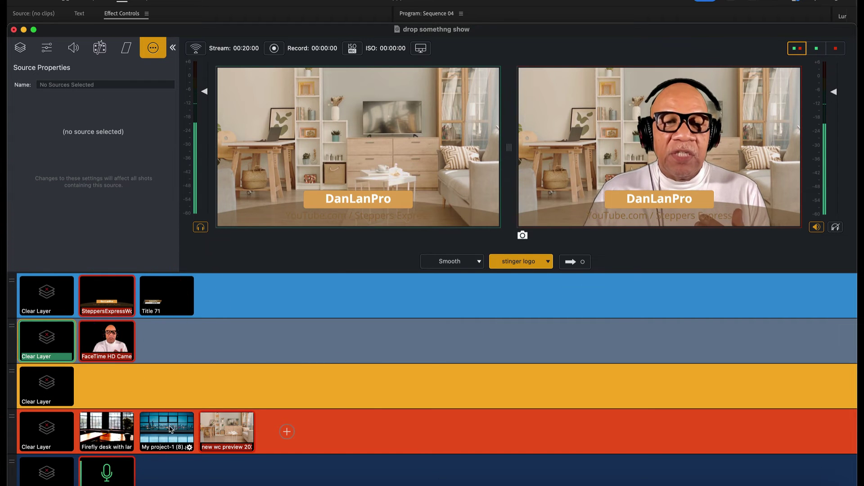
{"action": "left_click", "coordinate": [170, 429]}
{"action": "left_click", "coordinate": [570, 262]}
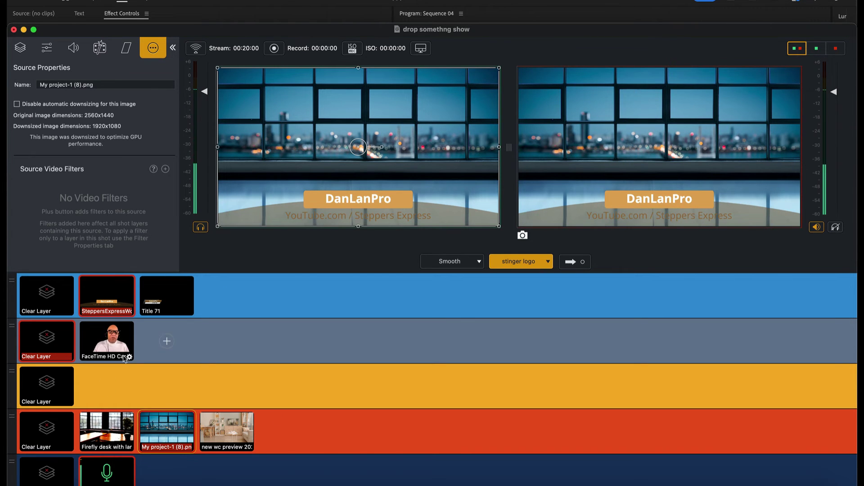
Step: Take the room background with the camera live again through the stinger transition
{"action": "left_click", "coordinate": [107, 341]}
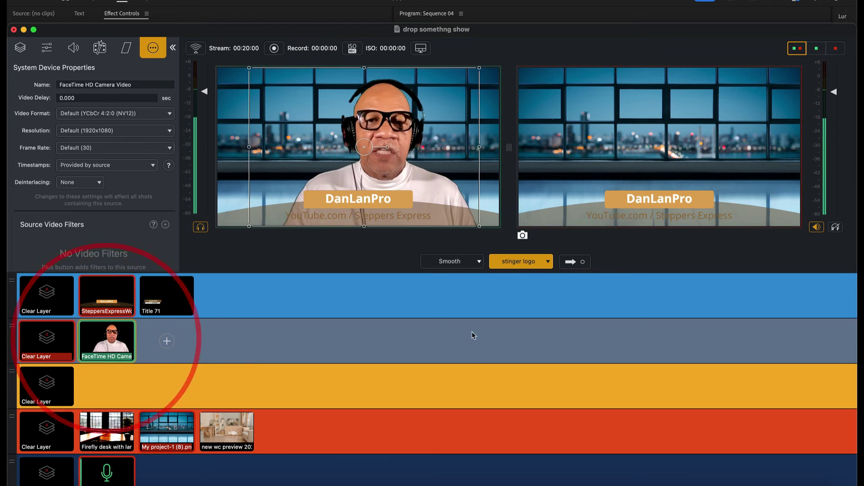
{"action": "left_click", "coordinate": [231, 427]}
{"action": "left_click", "coordinate": [570, 263]}
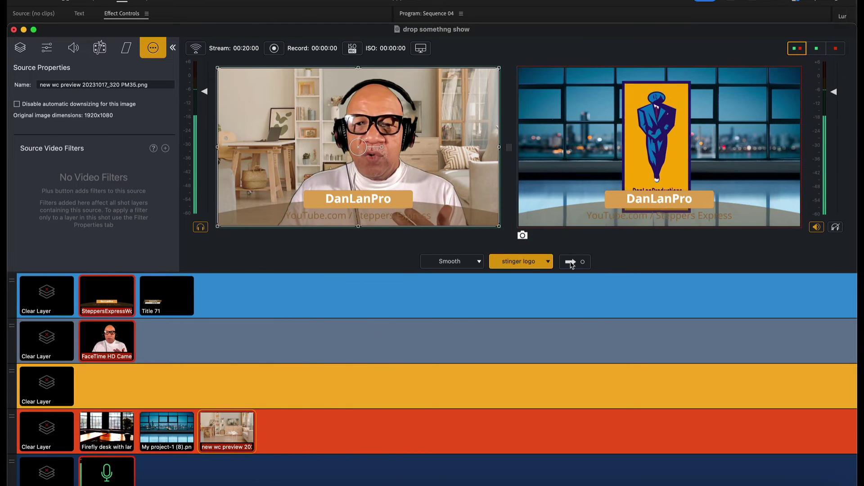